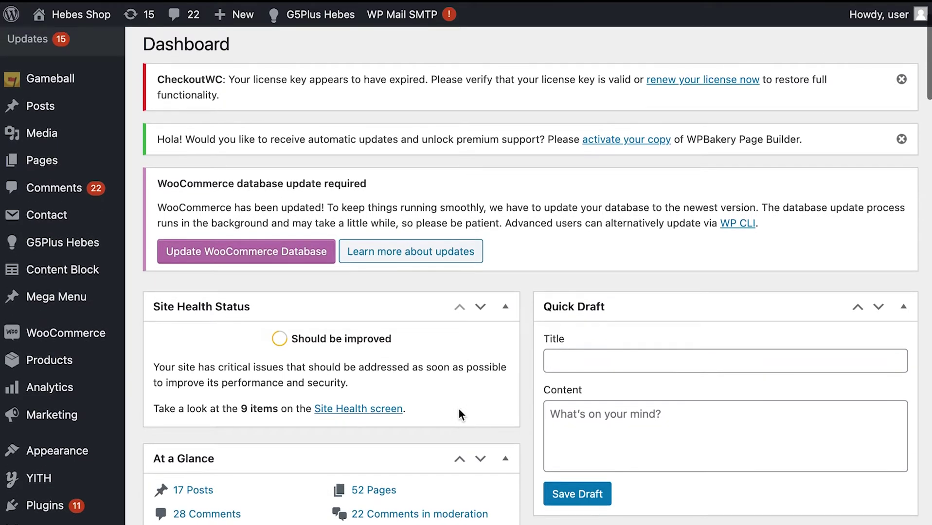
- Switch to the Gameball dashboard, open its Players page and look through the list of players
scroll(459, 409, "up", 3)
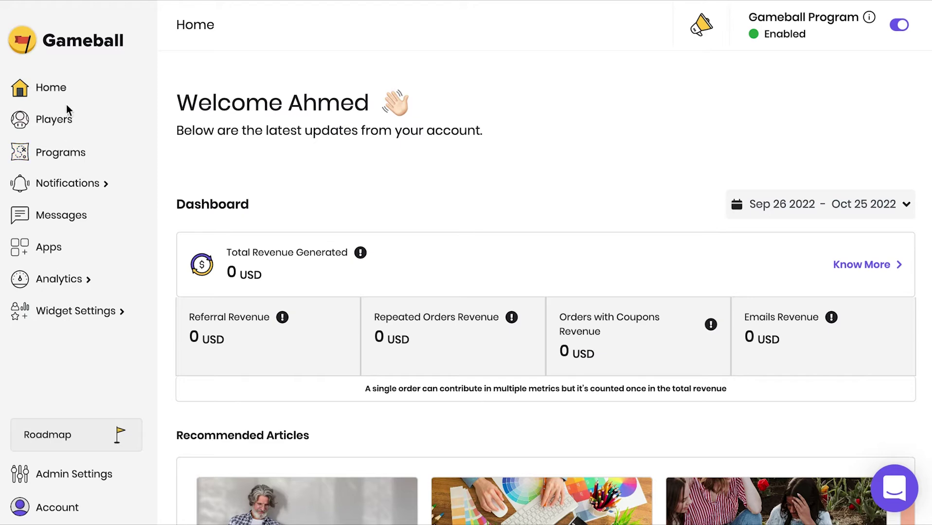
left_click(60, 129)
scroll(427, 262, "down", 3)
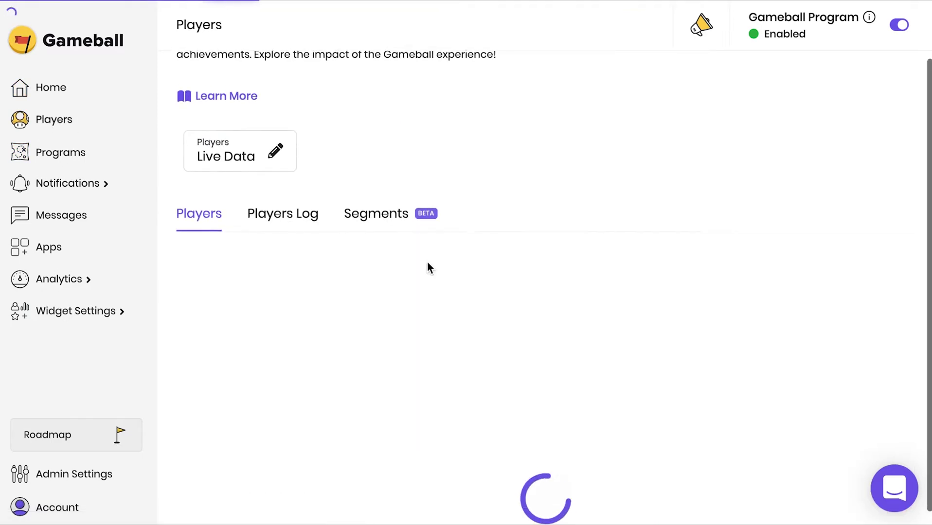
scroll(427, 262, "down", 3)
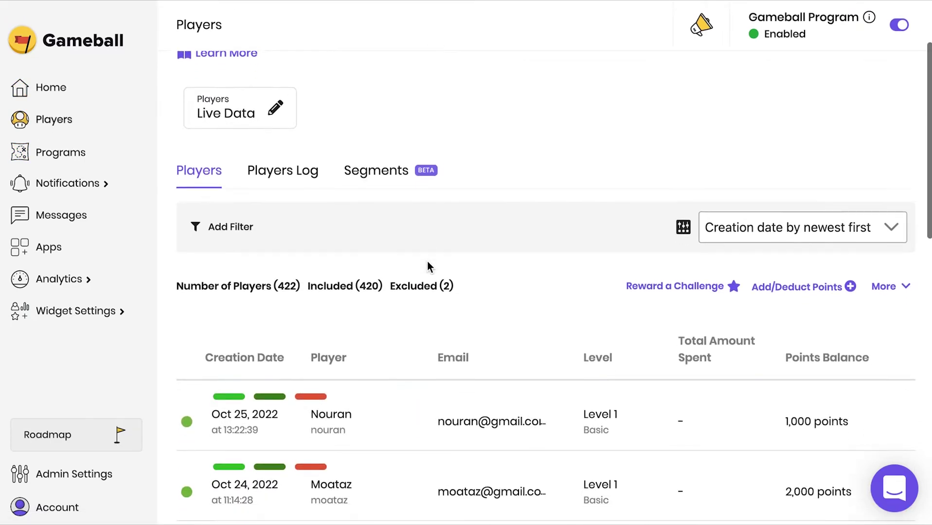
scroll(427, 266, "down", 5)
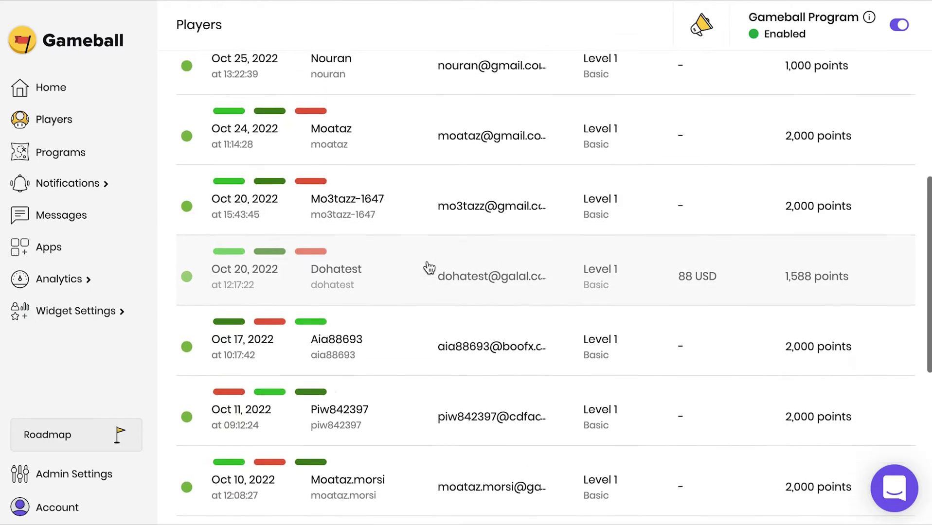
scroll(427, 267, "up", 1)
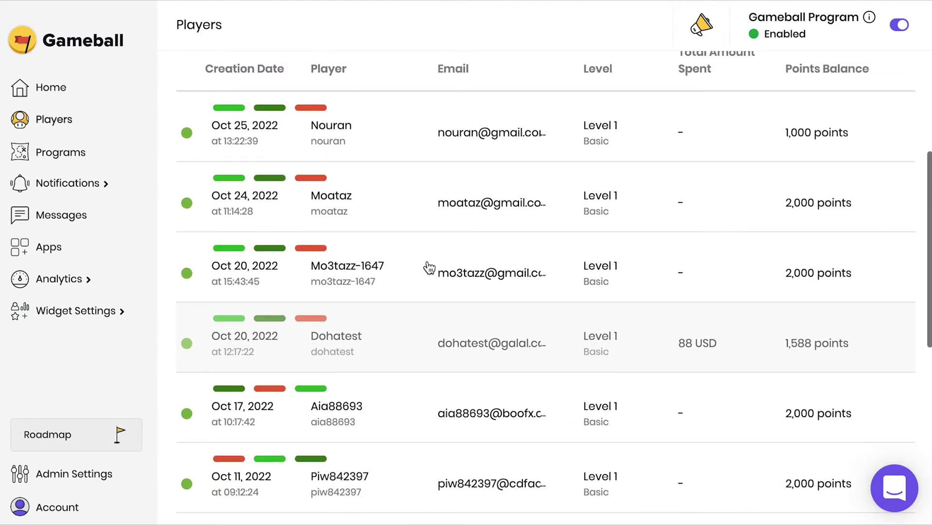
scroll(429, 268, "up", 6)
scroll(428, 261, "up", 2)
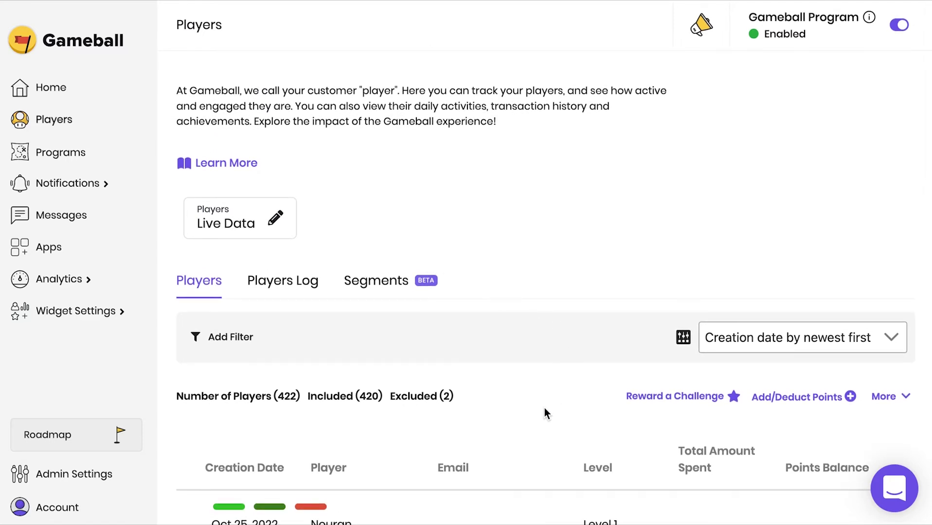
- Open the Update/Migrate Players page for importing player data from a CSV file
left_click(890, 397)
scroll(731, 419, "down", 3)
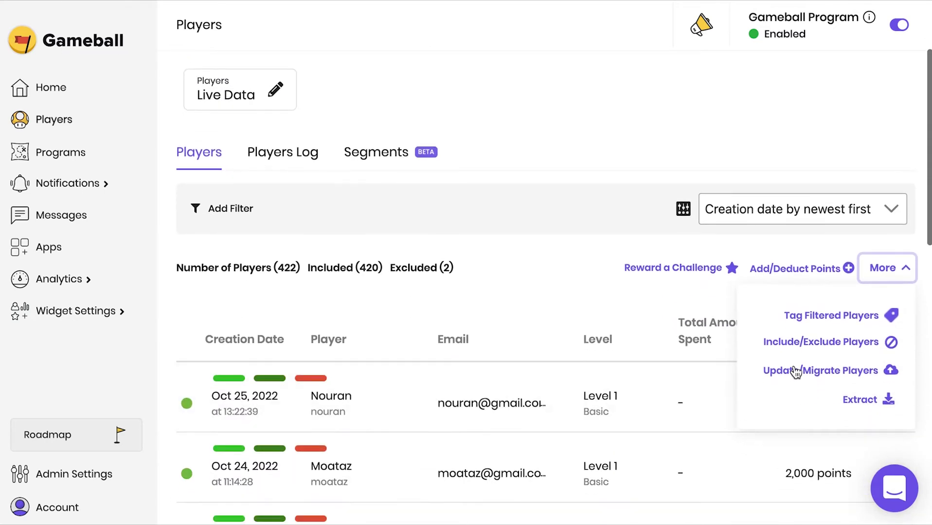
left_click(789, 374)
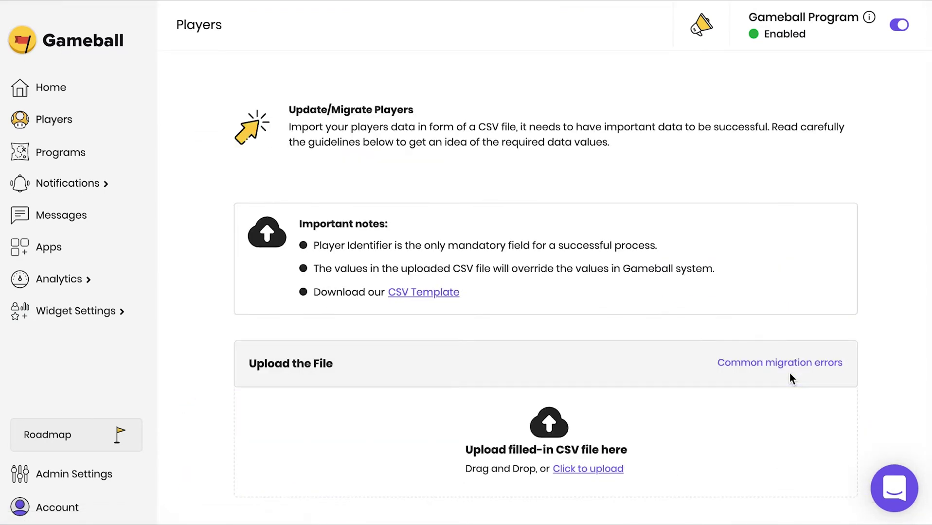
- Download the CSV template GB_Player_Update_Migrate_Template to the Downloads folder and open it in Excel
scroll(644, 347, "down", 1)
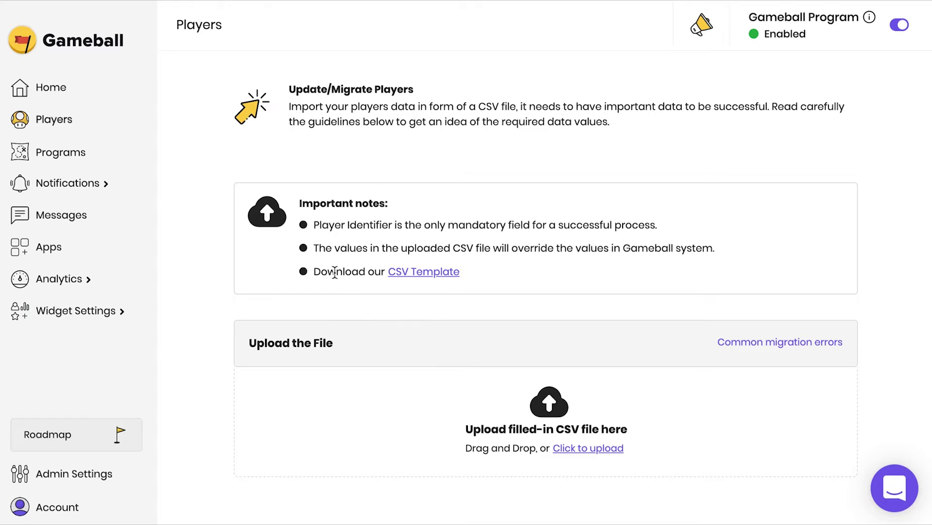
left_click(433, 278)
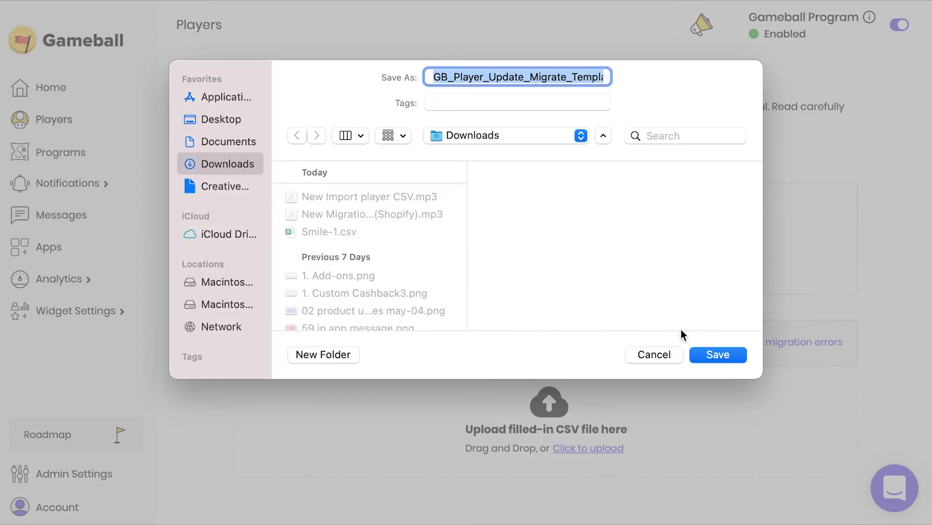
left_click(705, 353)
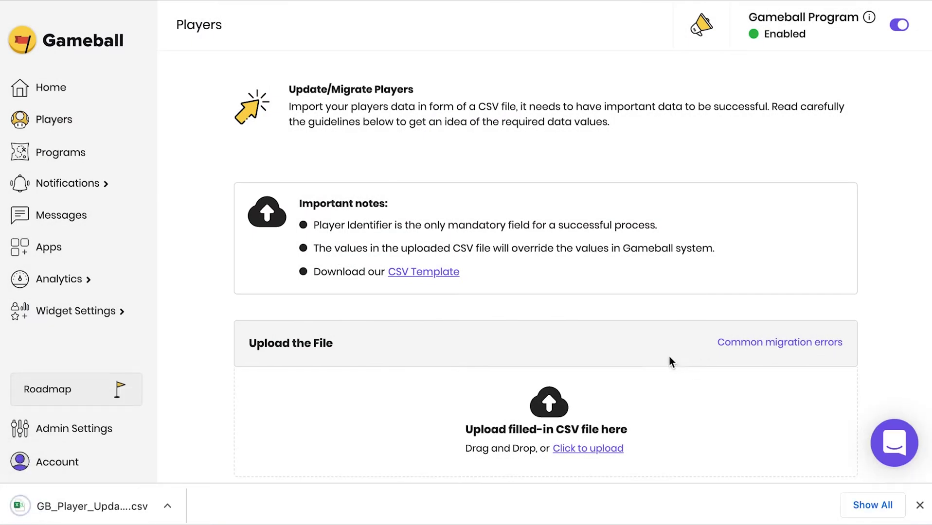
left_click(131, 506)
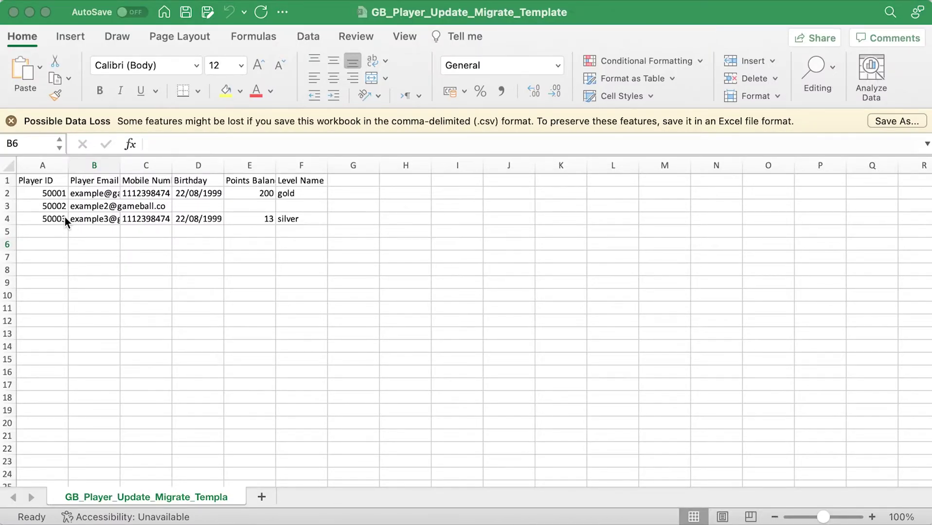
- Examine the template's column headers from Player ID to Level Name and the sample player rows beneath them
left_click(73, 182)
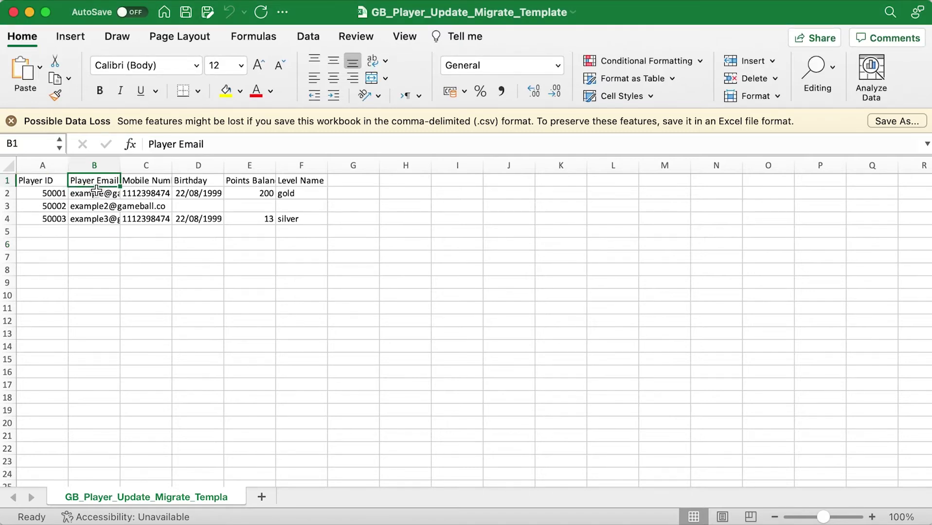
left_click(36, 184)
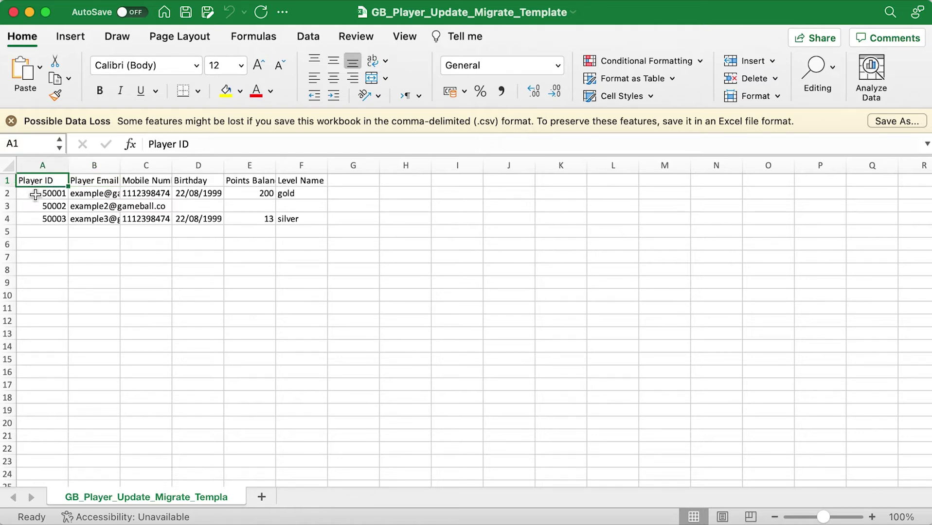
left_click(96, 182)
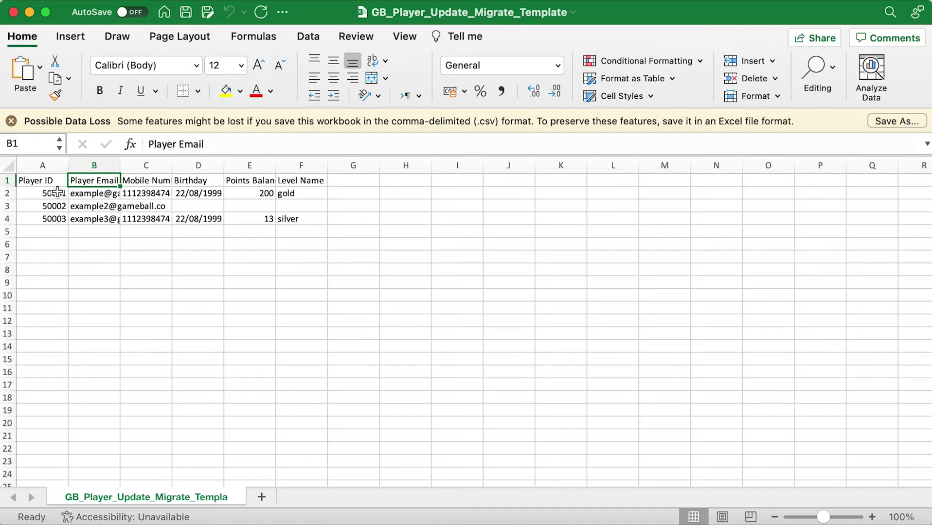
left_click_drag(26, 182, 307, 180)
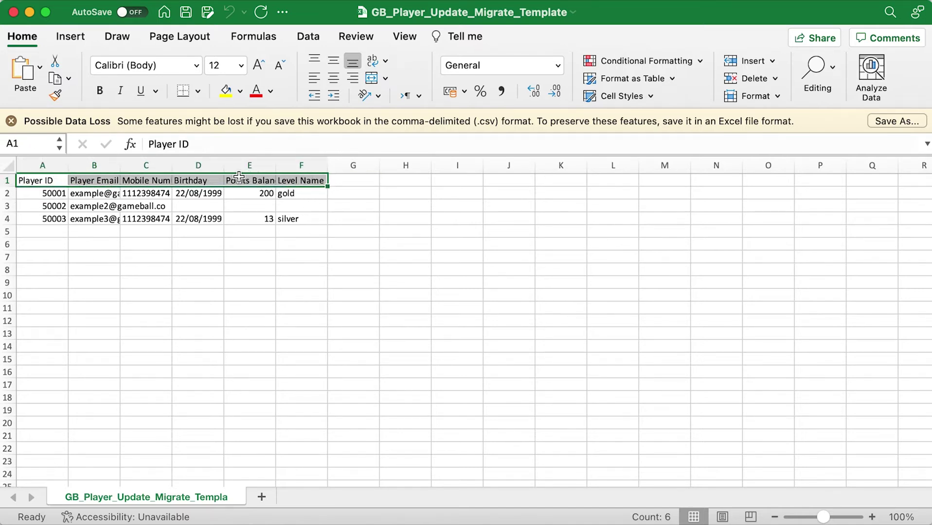
left_click(207, 218)
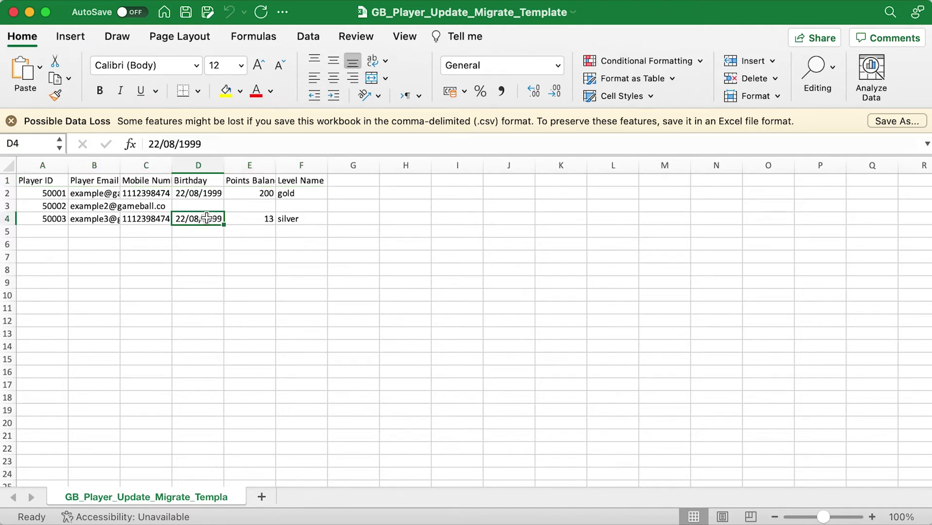
left_click_drag(36, 198, 293, 229)
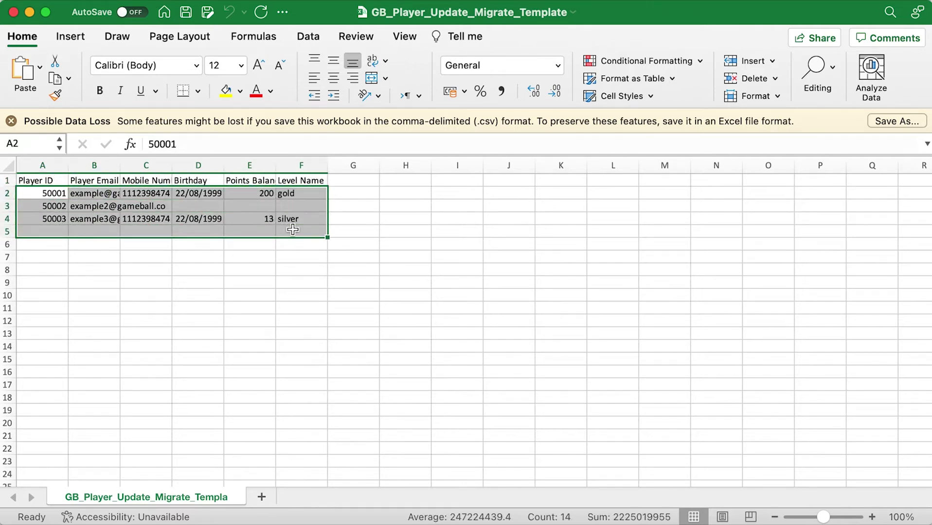
left_click(338, 268)
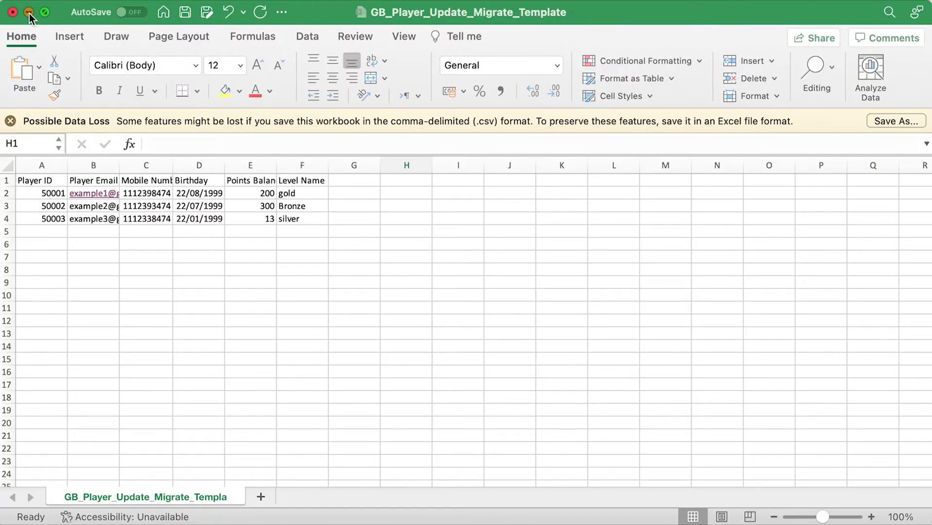
- Return to Gameball, upload the filled-in GB_Player_Update_Migrate_Template.csv from Downloads and continue to the mapping stage
left_click(29, 14)
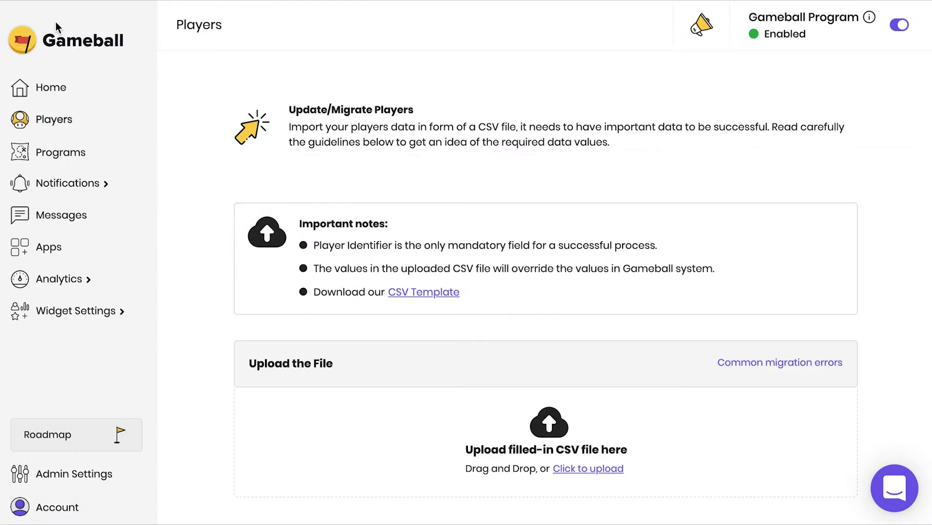
left_click(578, 471)
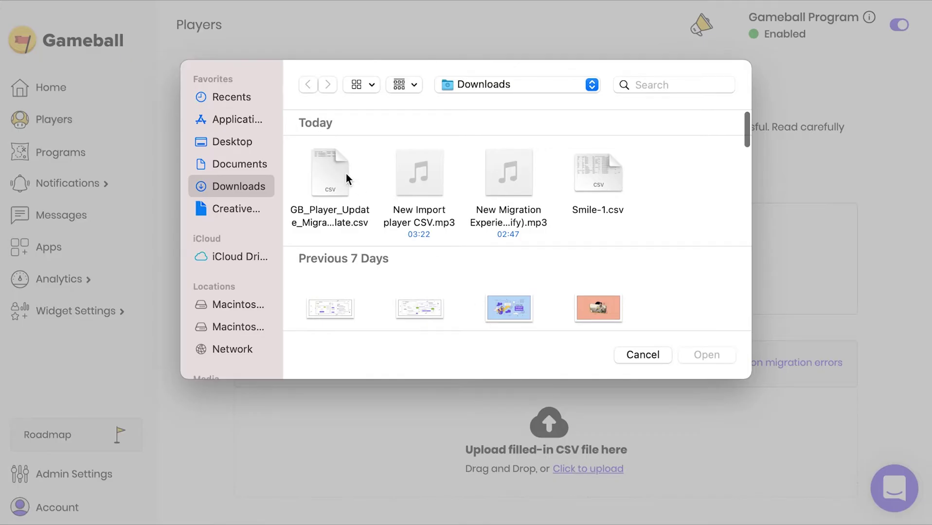
double_click(346, 173)
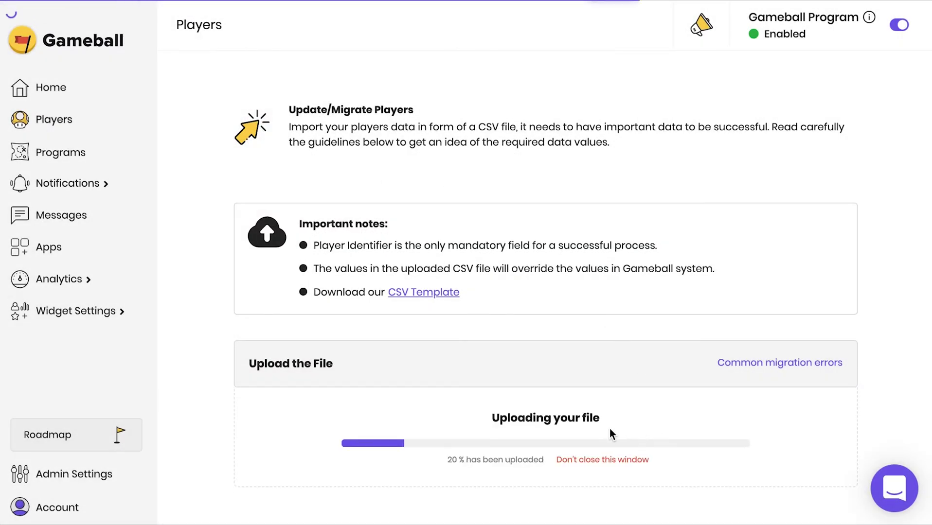
scroll(610, 430, "down", 2)
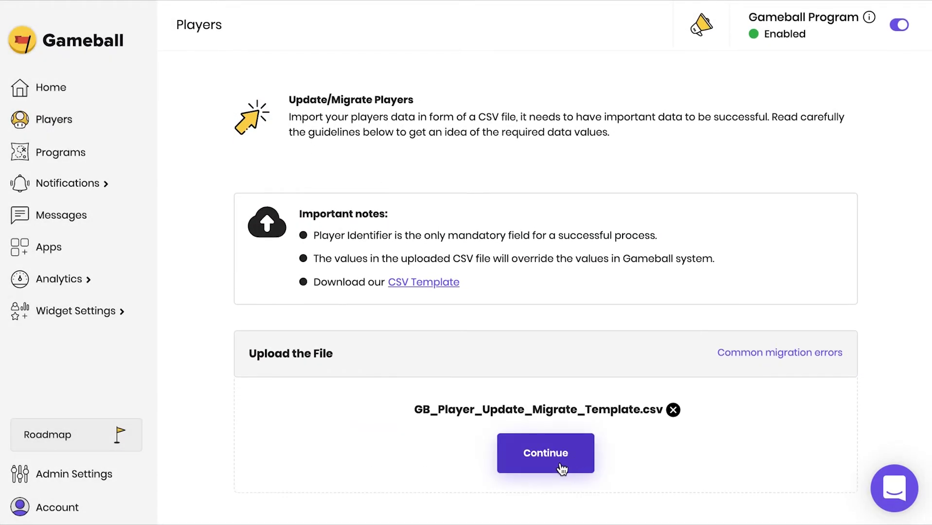
left_click(560, 468)
- Map the Player Identifier attribute to the file's Player ID column and Player Email to its Player Email column
scroll(533, 457, "down", 3)
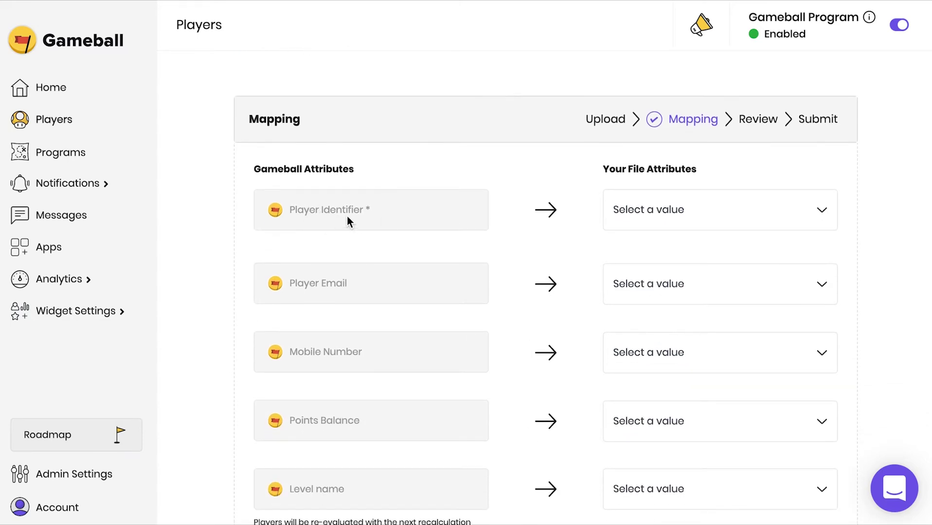
left_click(644, 214)
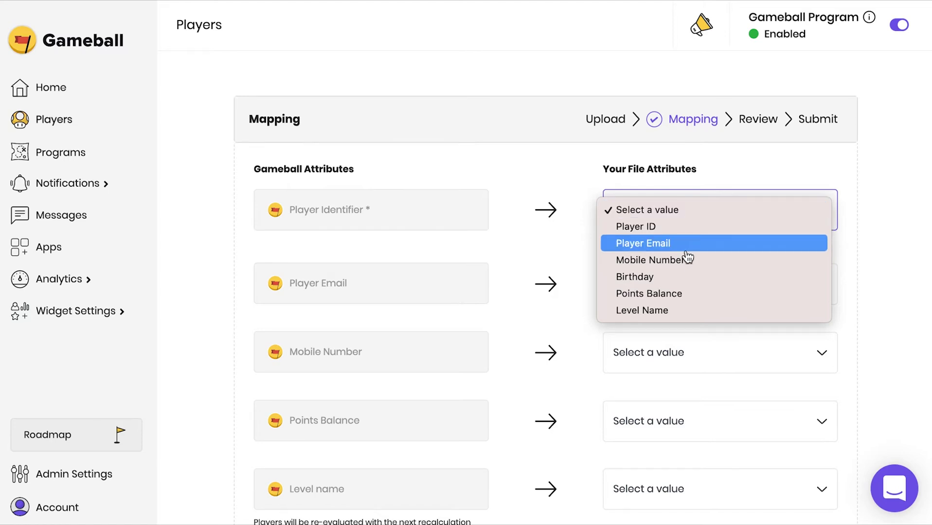
left_click(680, 231)
scroll(521, 284, "down", 1)
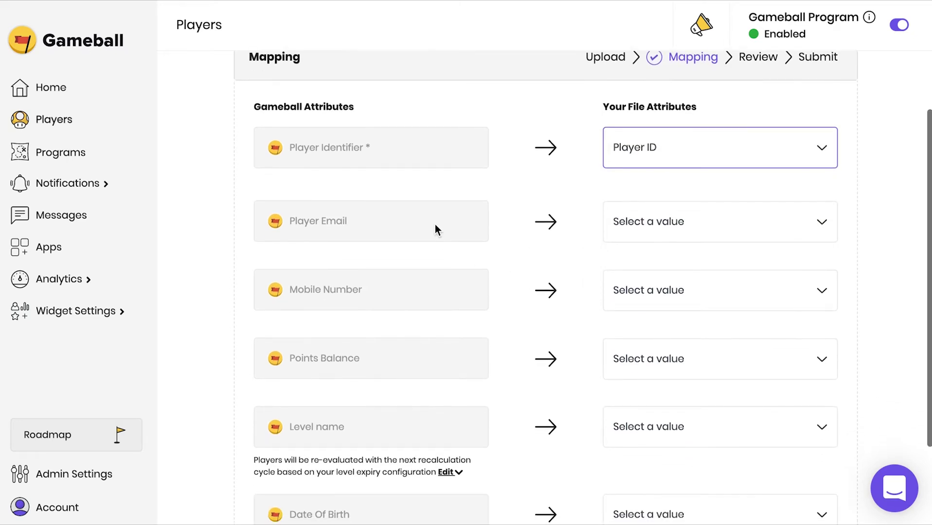
left_click(635, 233)
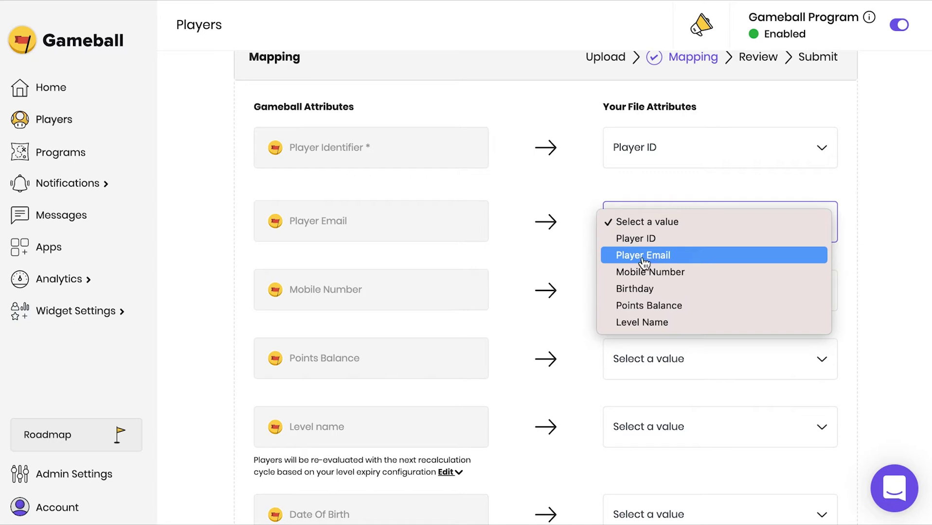
left_click(696, 263)
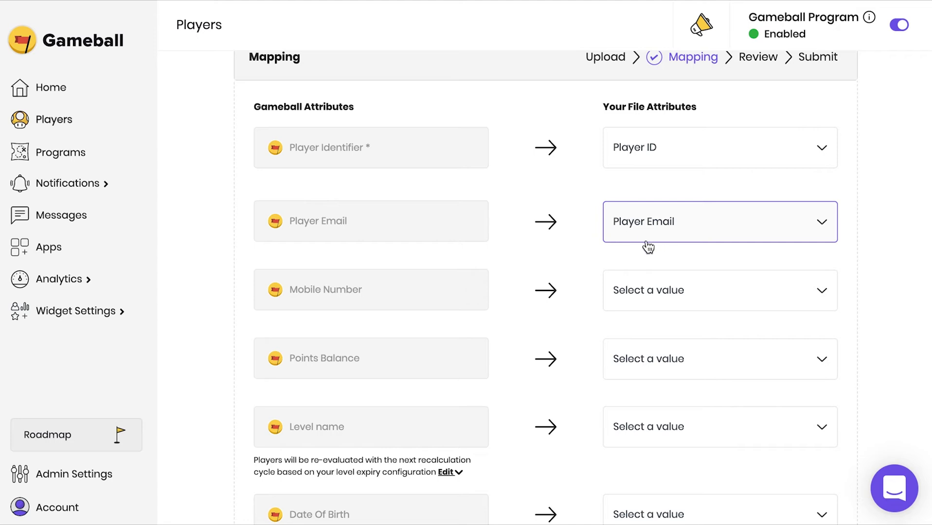
- Map the Mobile Number and Points Balance attributes to the file's Mobile Number and Points Balance columns
scroll(404, 293, "down", 1)
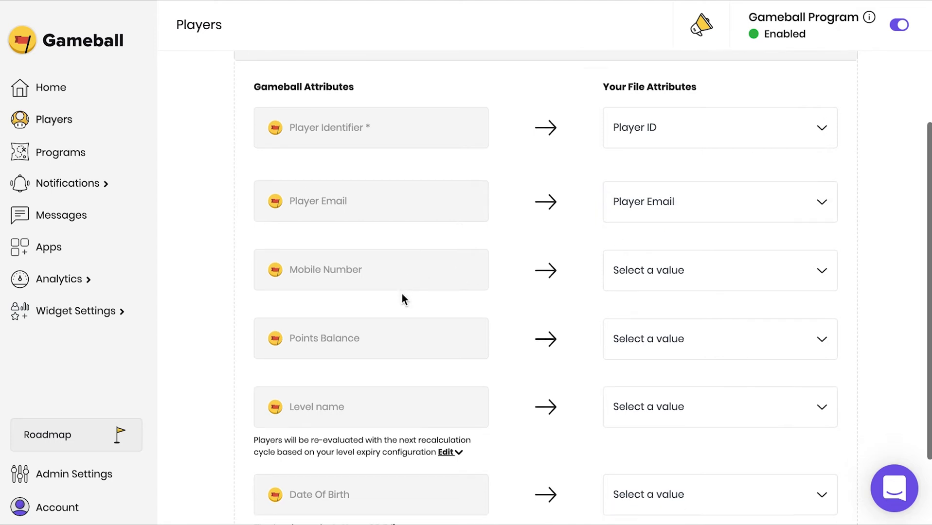
left_click(684, 253)
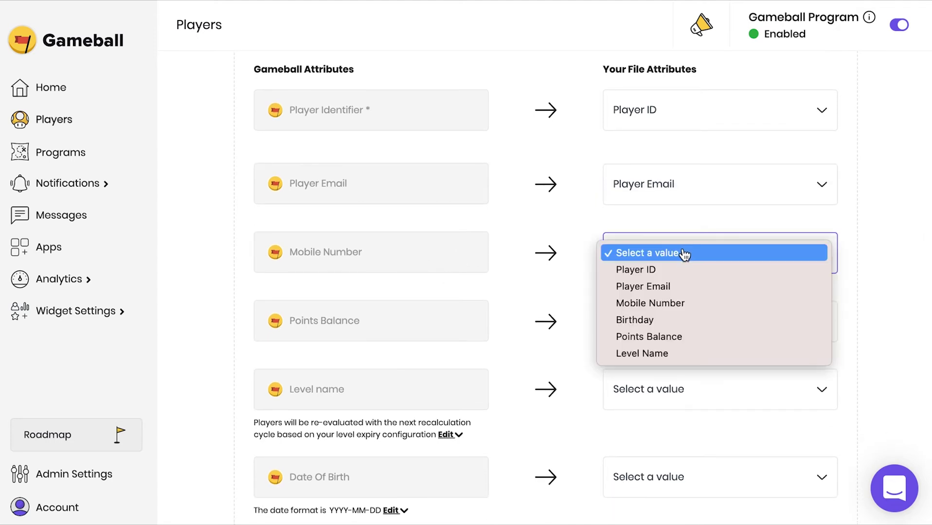
left_click(677, 304)
left_click(657, 322)
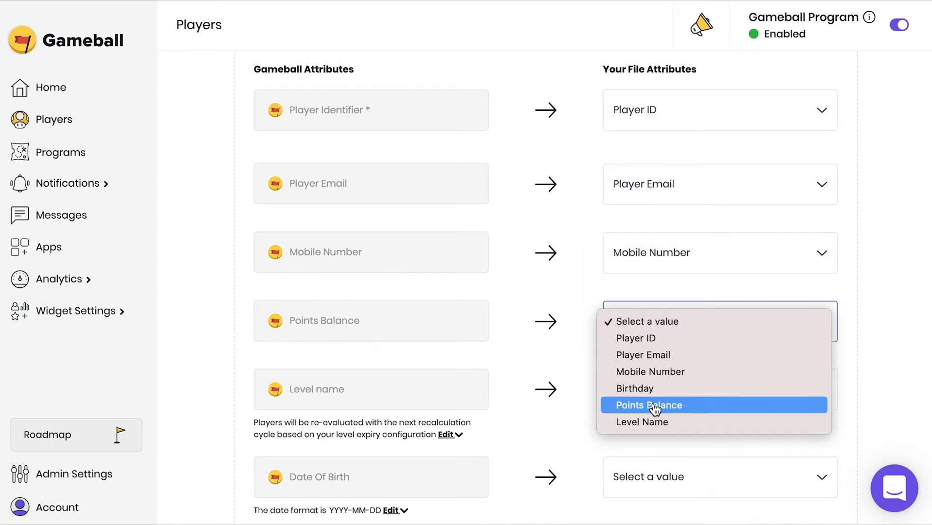
left_click(651, 407)
- Map the Level name attribute to the file's Level Name column and expand its leveling-up recalculation method options
scroll(535, 384, "down", 1)
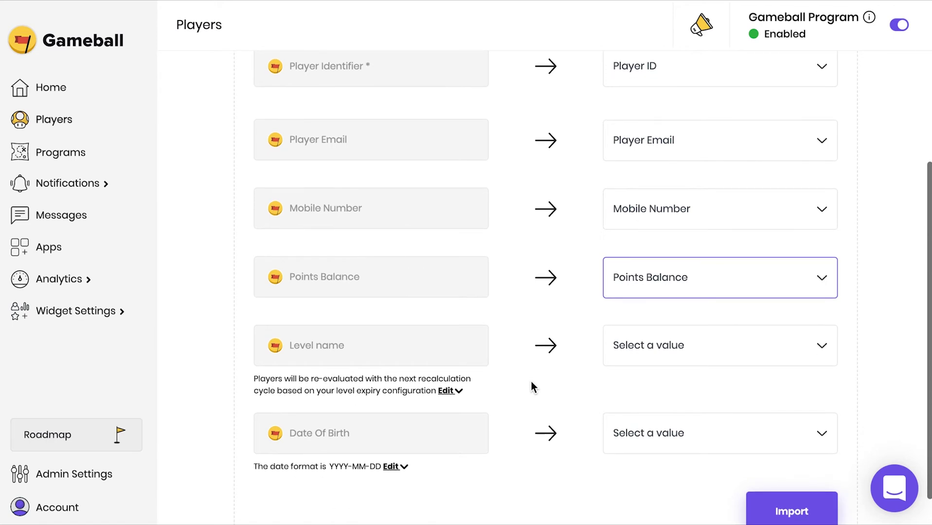
left_click(623, 358)
left_click(643, 448)
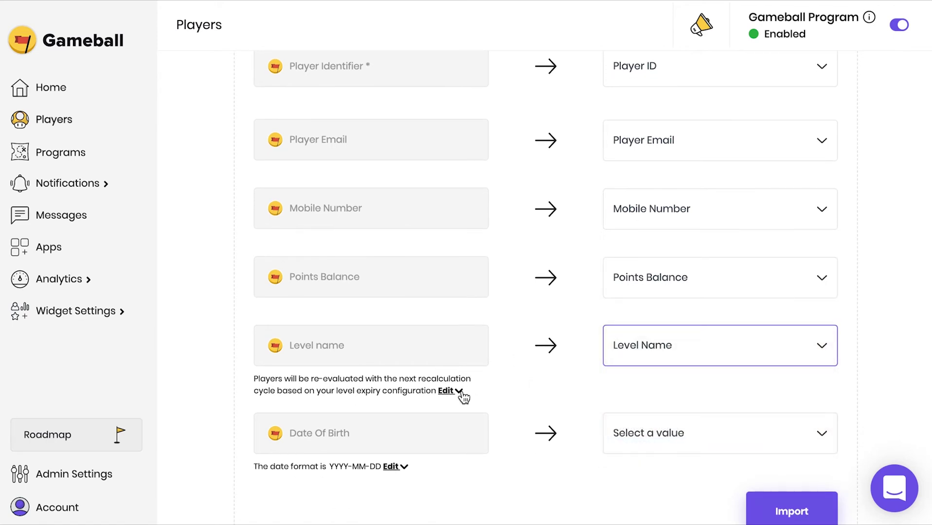
left_click(446, 392)
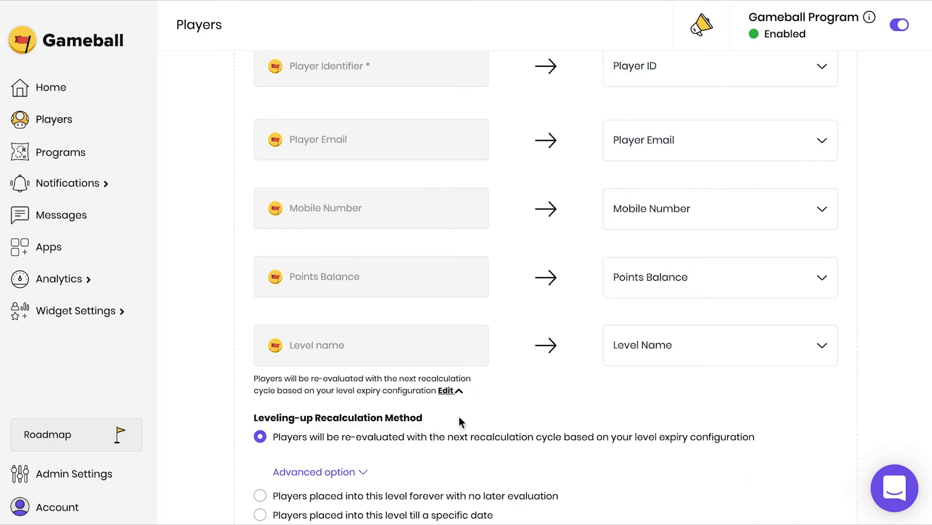
scroll(459, 417, "down", 2)
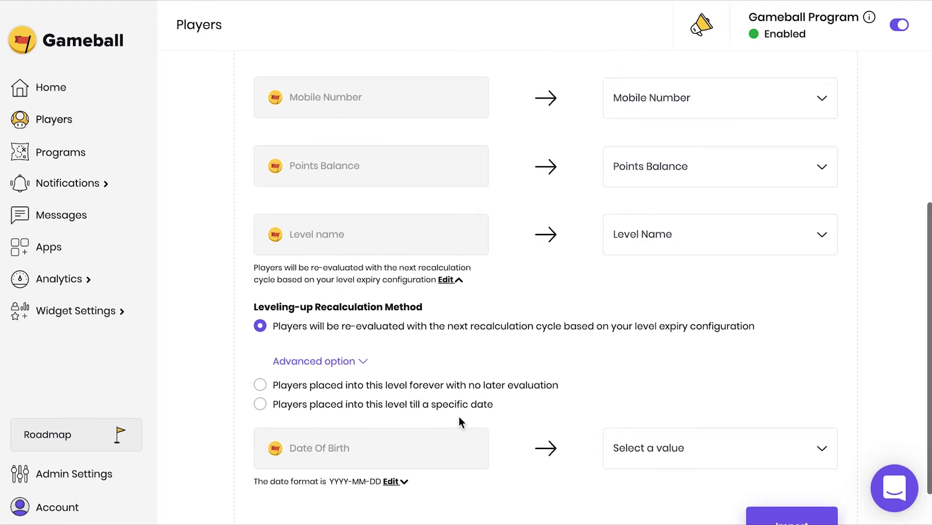
- Choose placing players into this level forever with no later evaluation, and map the Date Of Birth attribute to the Birthday column
left_click(357, 390)
scroll(460, 402, "down", 1)
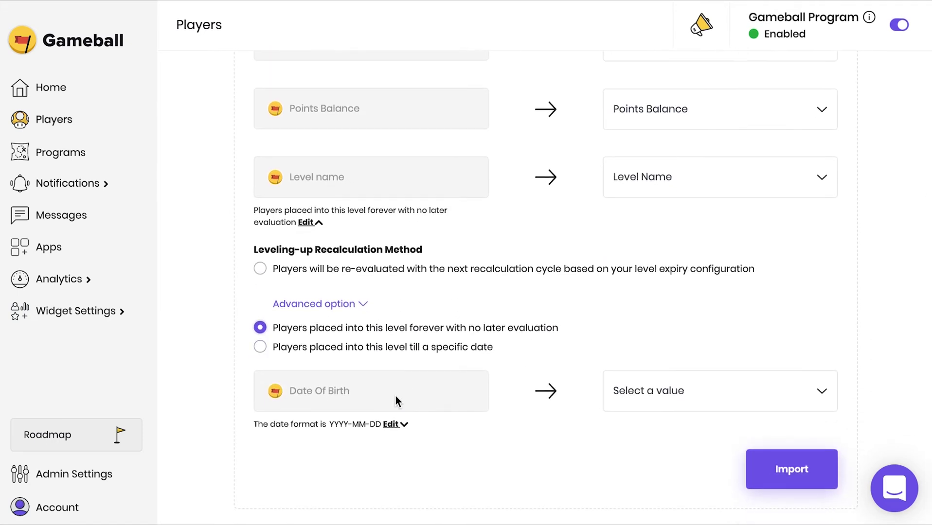
left_click(701, 391)
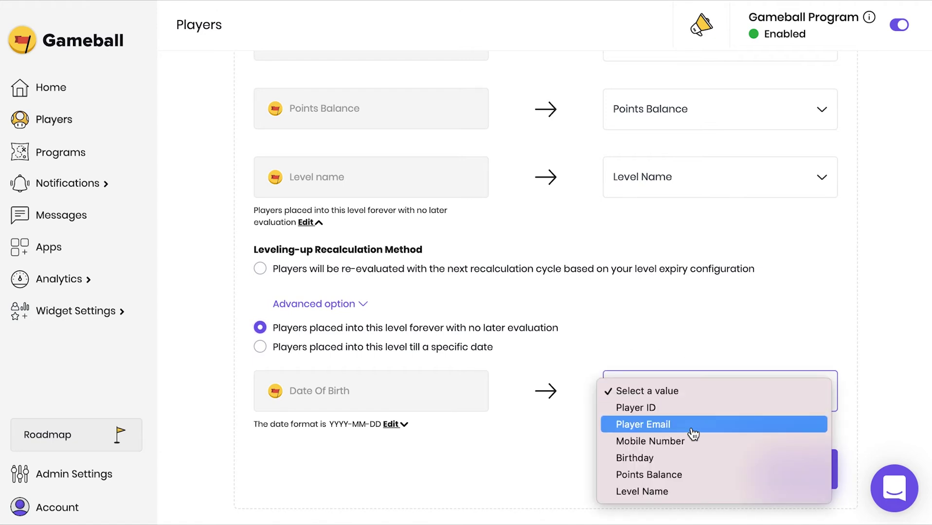
left_click(690, 459)
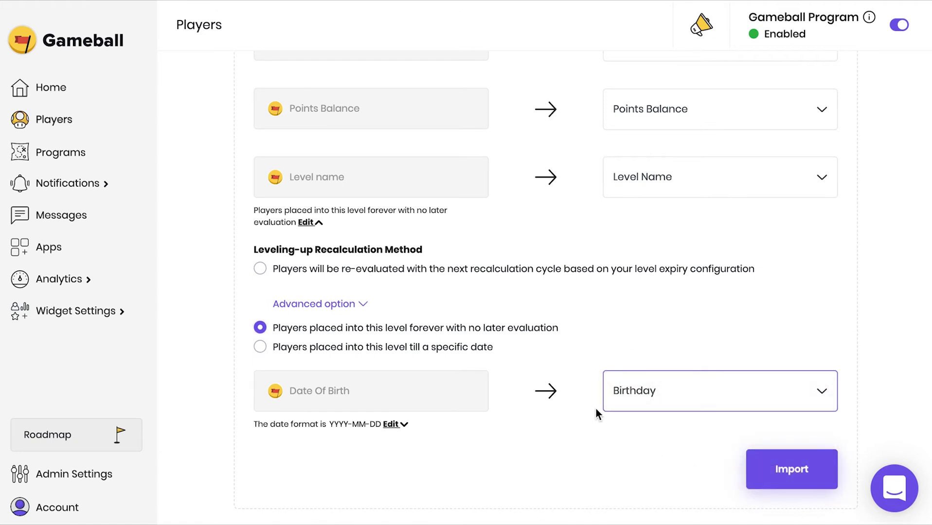
- Set the Date of Birth format to YYYY/MM/DD and import the mapped file for review
left_click(395, 425)
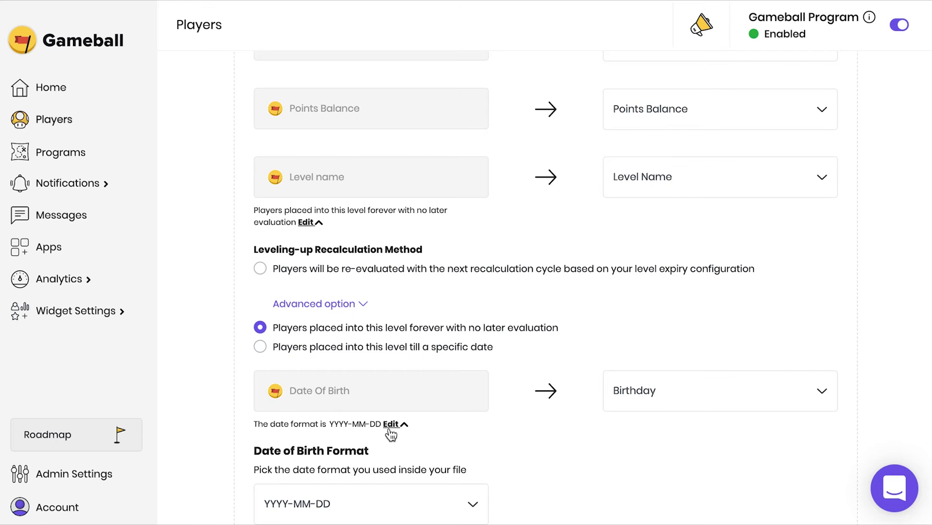
scroll(392, 433, "down", 2)
left_click(394, 423)
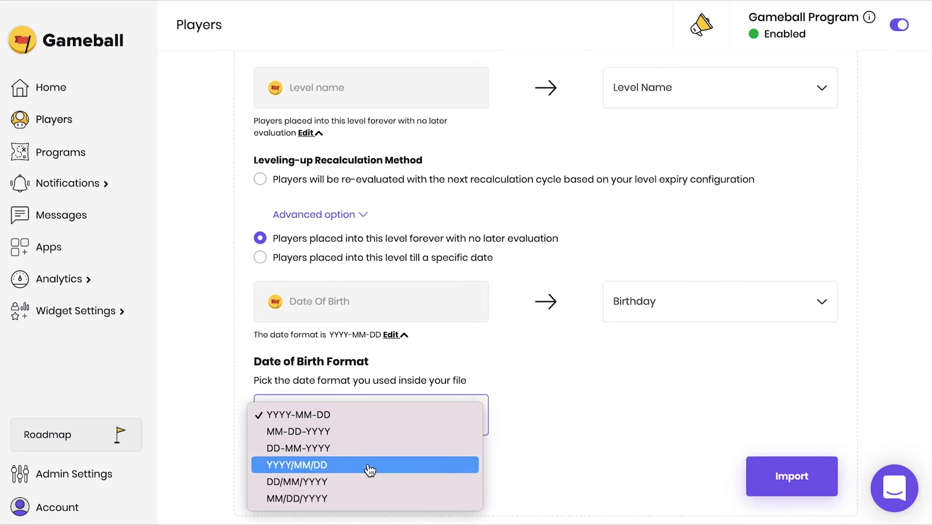
left_click(279, 467)
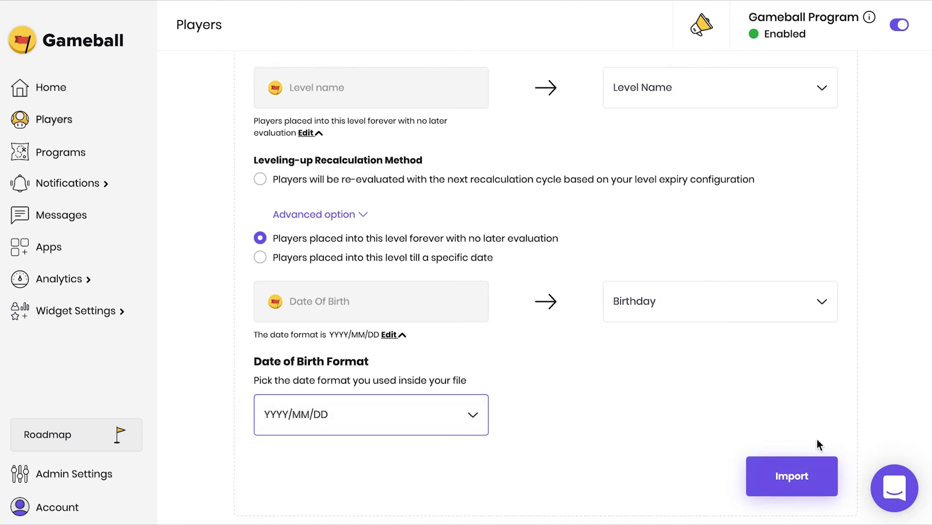
left_click(781, 481)
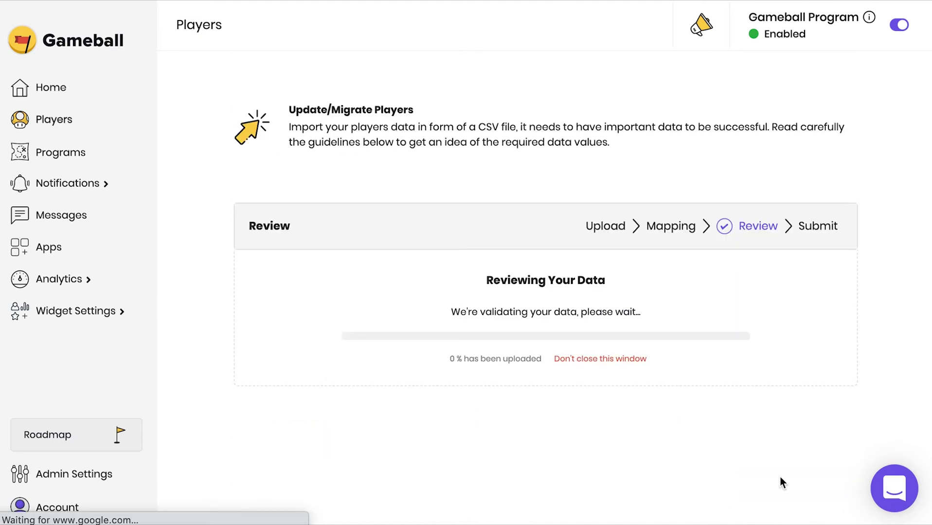
- Check the error list for the uploaded file down to its end and submit the file anyway
scroll(707, 427, "down", 5)
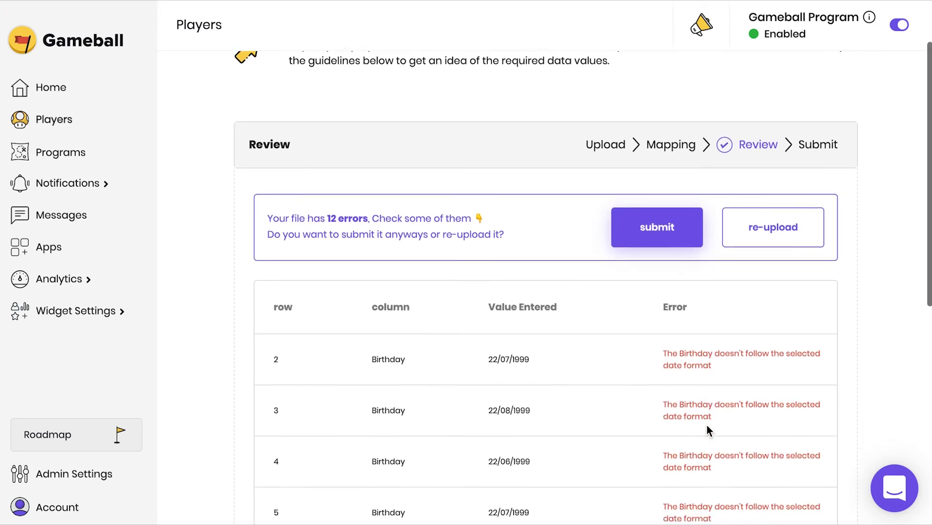
scroll(707, 427, "down", 6)
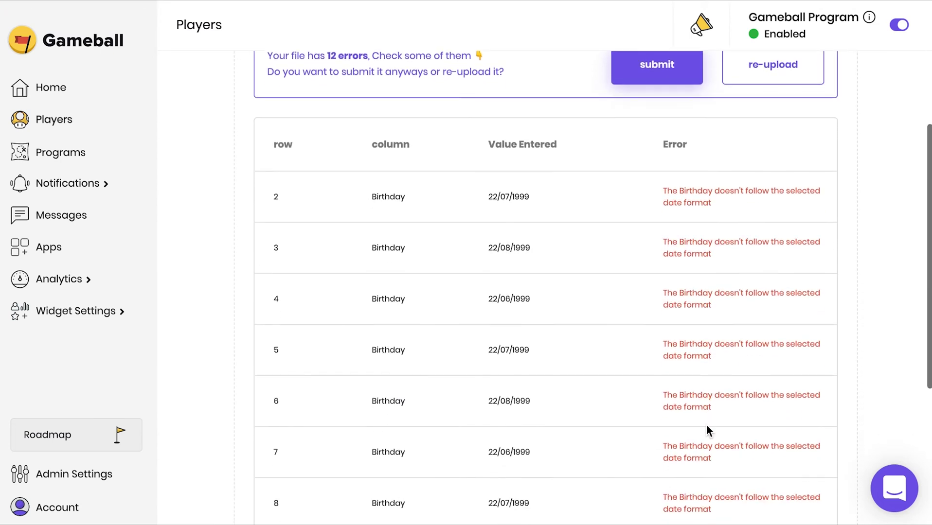
scroll(707, 426, "down", 1)
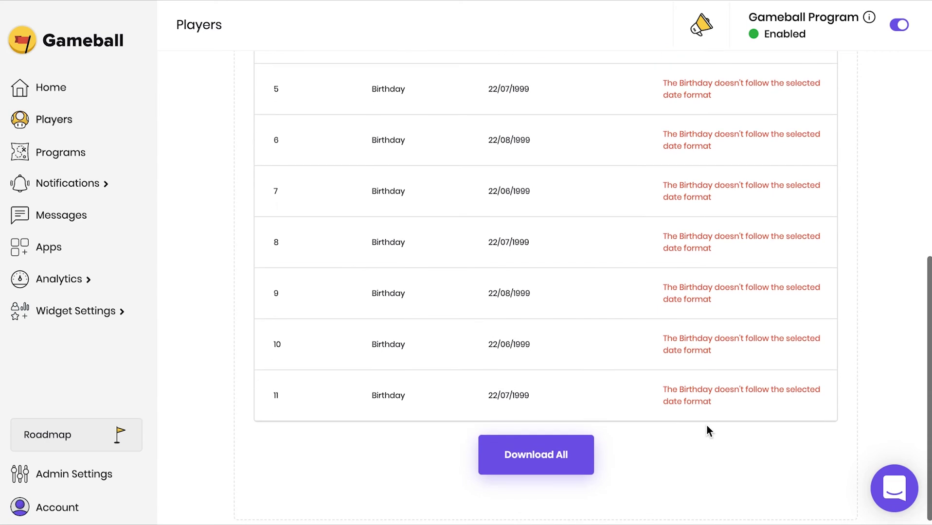
scroll(680, 421, "down", 1)
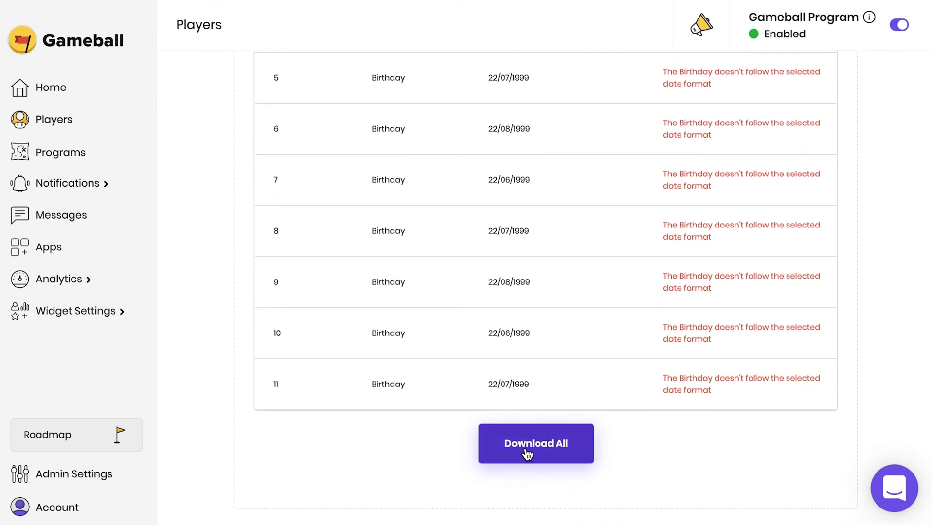
scroll(623, 366, "up", 10)
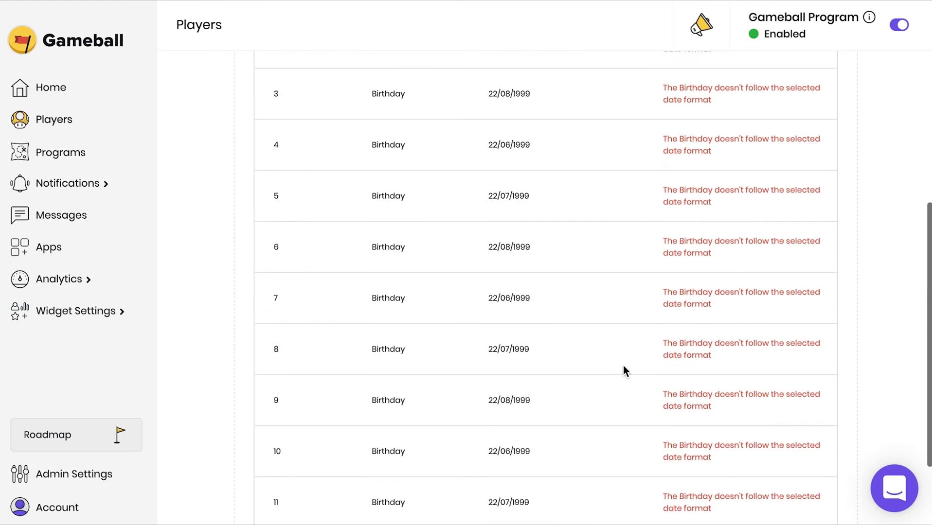
scroll(624, 365, "up", 3)
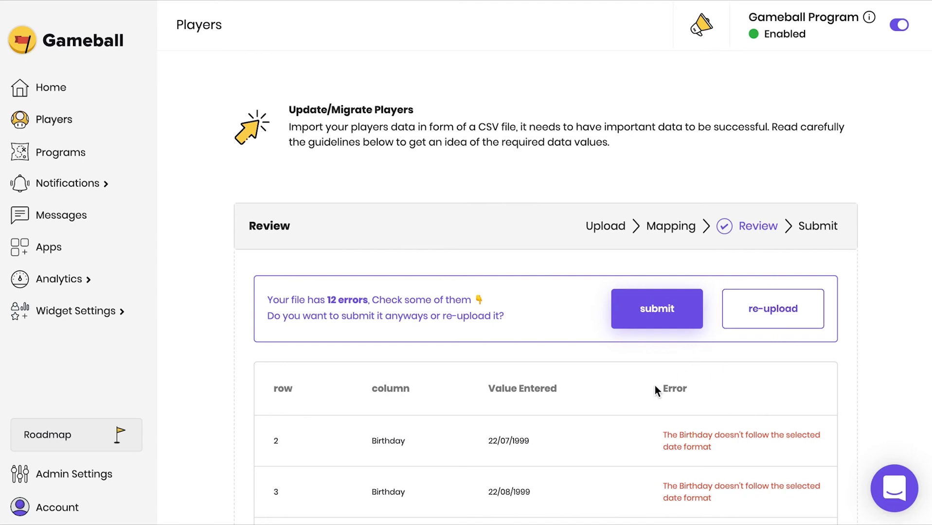
left_click(659, 320)
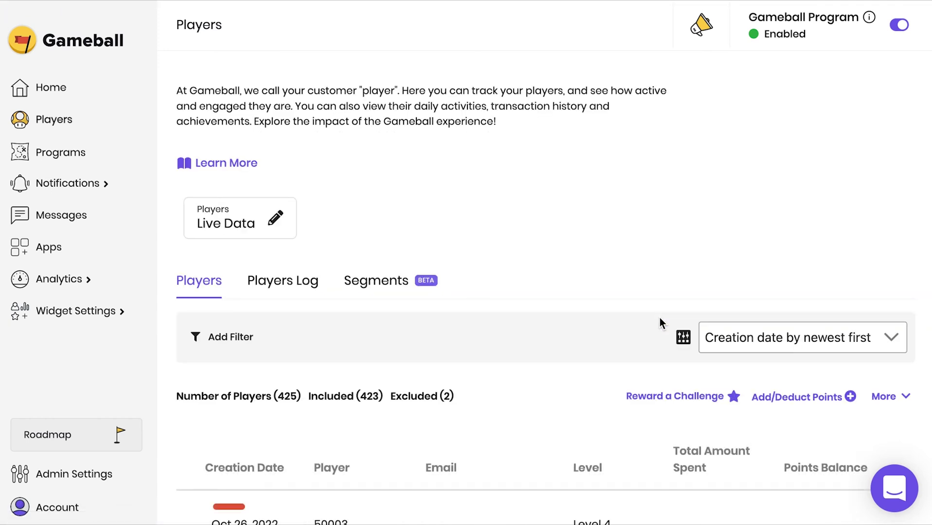
- Examine the newest players in the Players list, checking their level, total amount spent and points balance
scroll(725, 469, "down", 3)
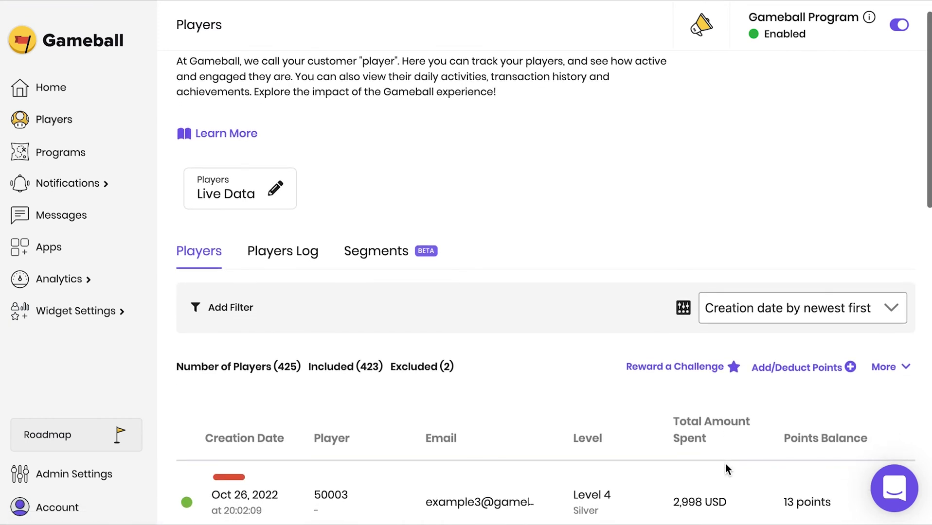
scroll(727, 470, "down", 3)
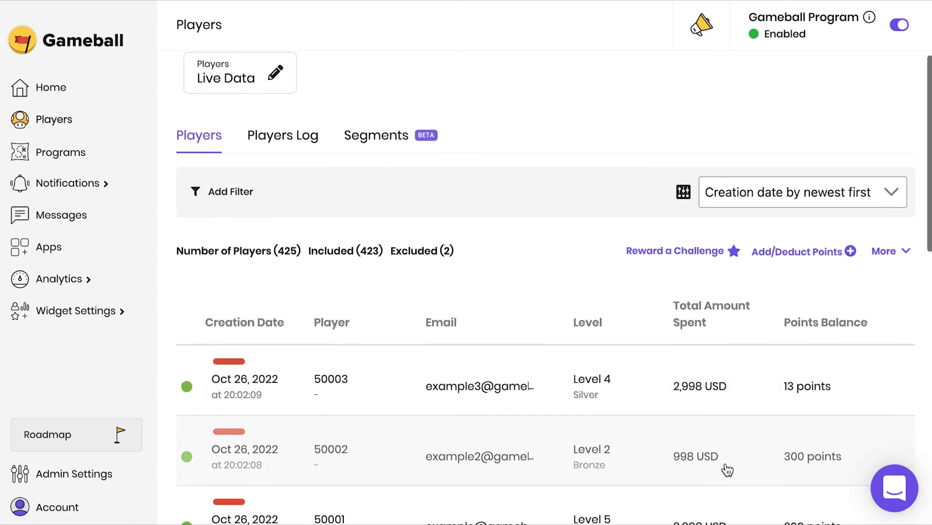
scroll(726, 470, "down", 2)
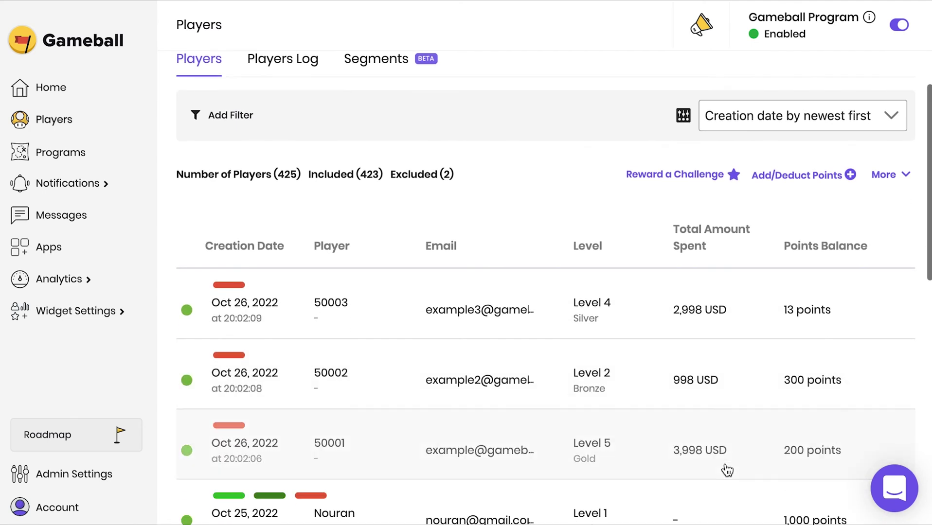
scroll(727, 470, "down", 3)
scroll(727, 470, "down", 5)
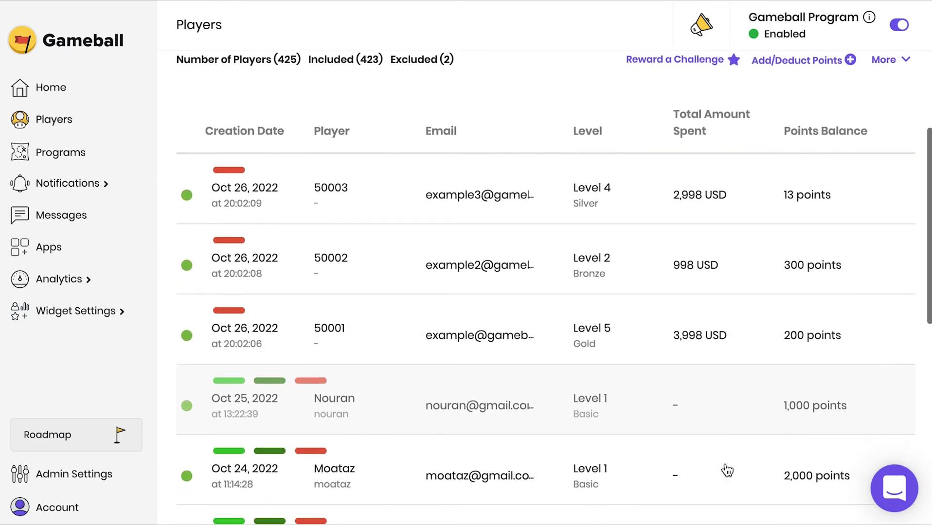
scroll(727, 470, "down", 2)
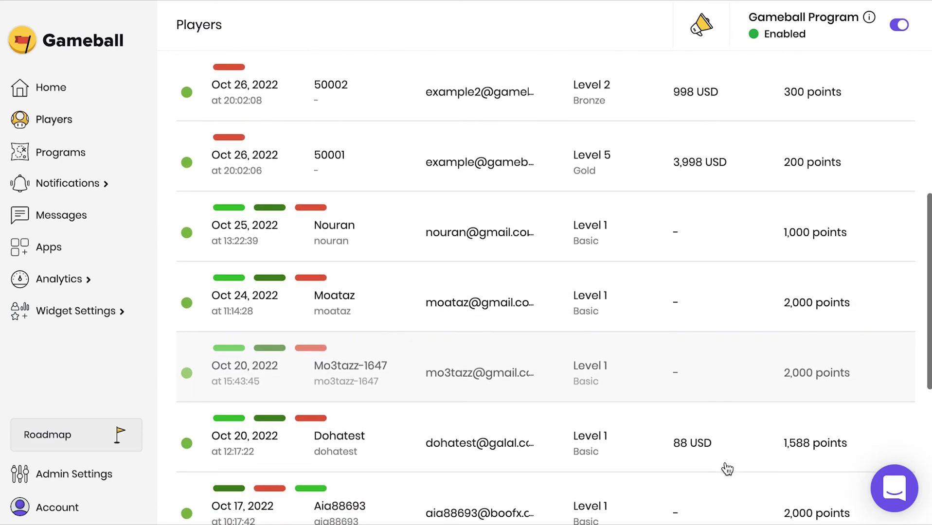
scroll(727, 470, "up", 8)
scroll(727, 470, "up", 8)
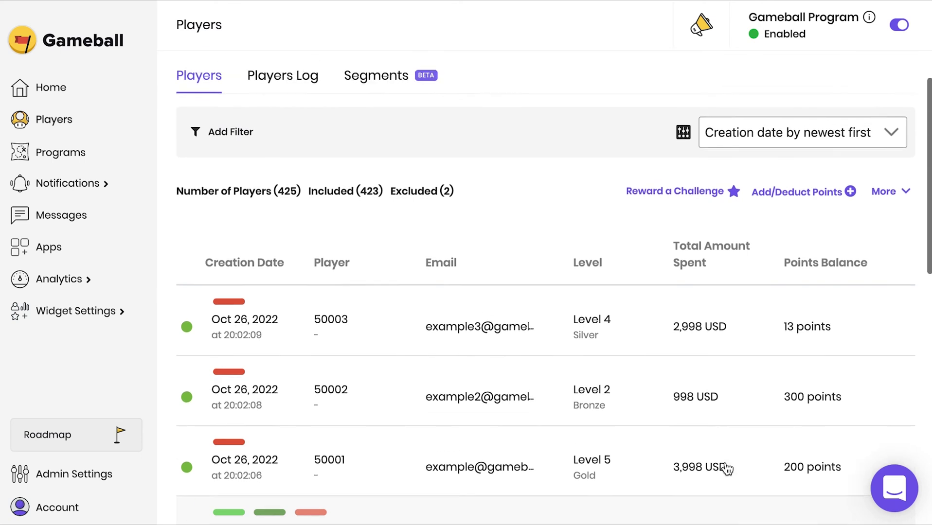
scroll(727, 468, "up", 1)
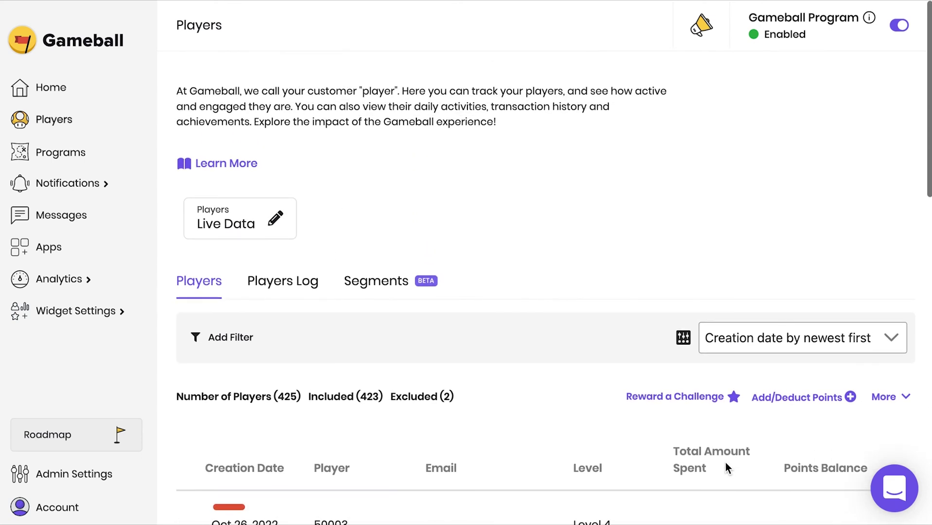
- Expand the additional actions for the players list to reach the Extract option
left_click(894, 397)
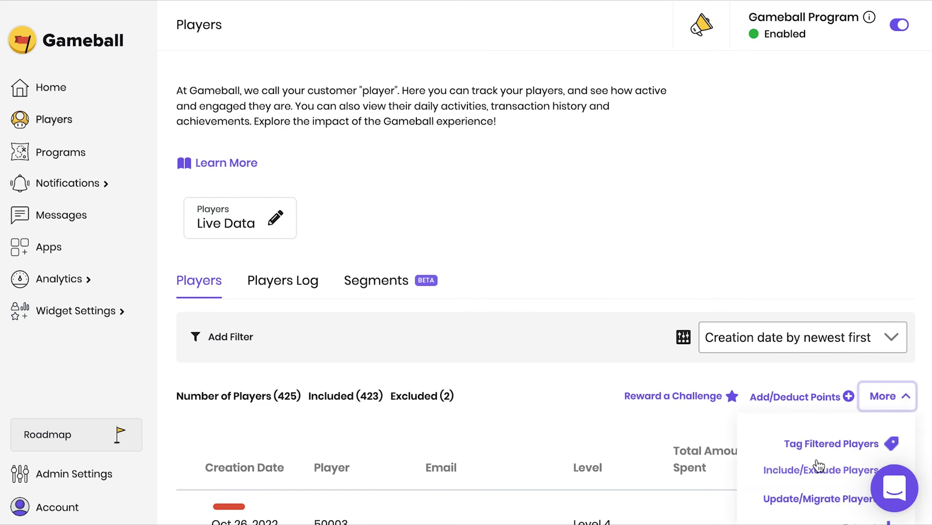
scroll(817, 460, "down", 3)
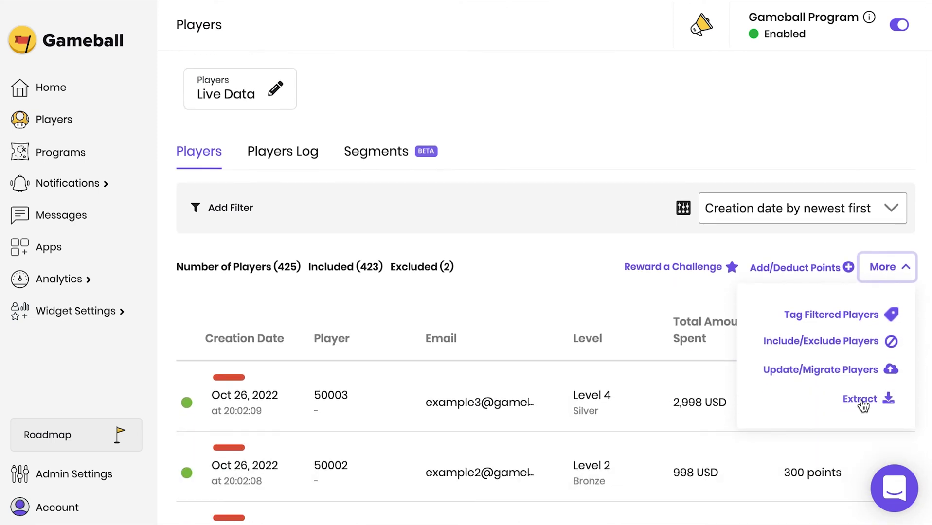